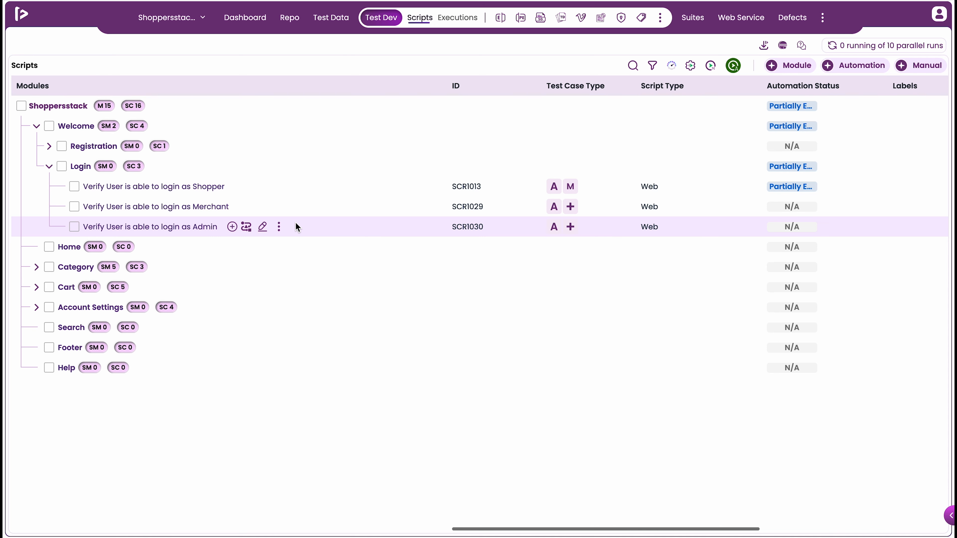
# Open the Login to Shoppersstack step group from the Login library in the project's repository
pyautogui.click(291, 22)
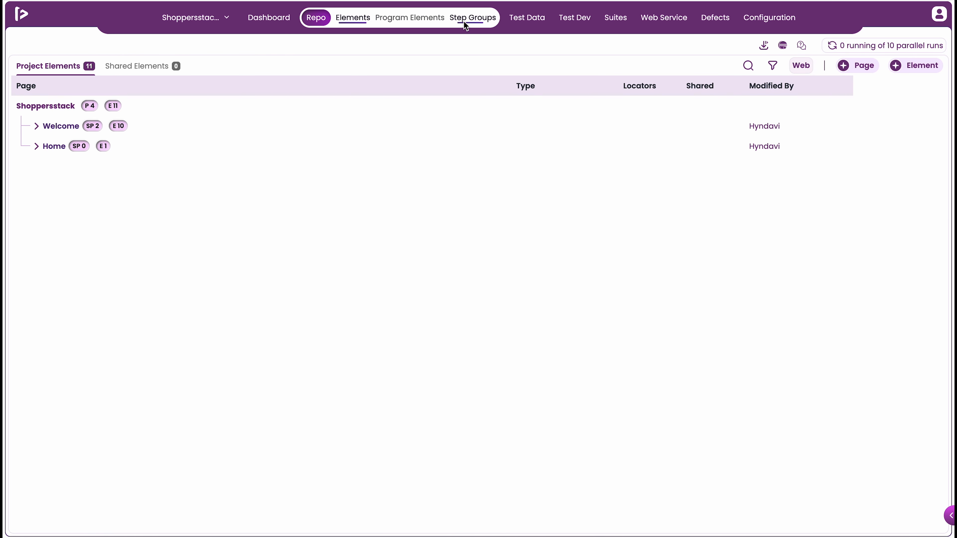
pyautogui.click(464, 22)
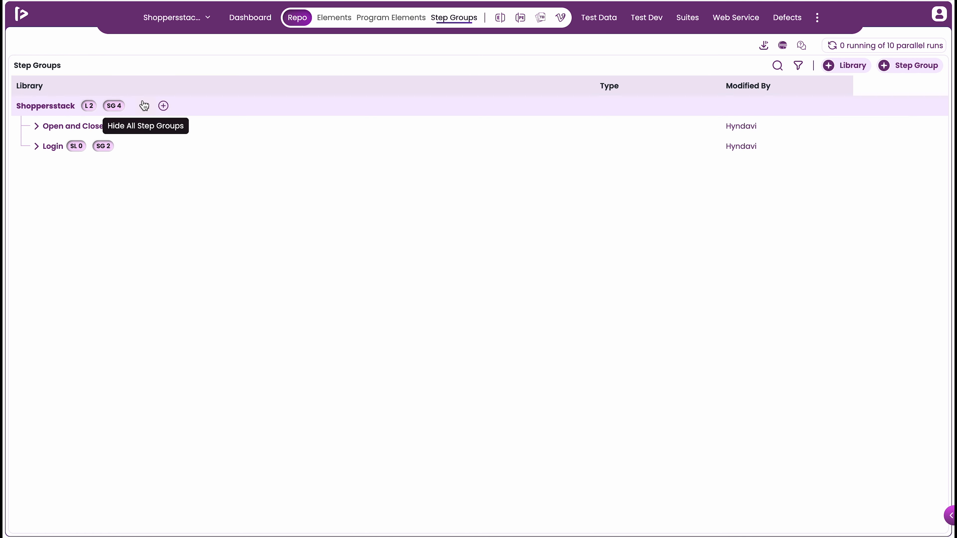
pyautogui.click(36, 146)
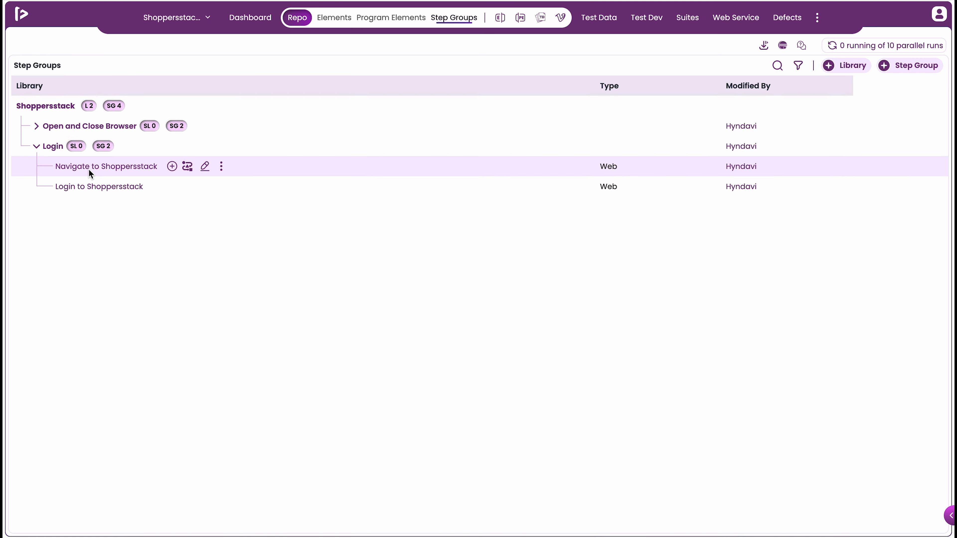
pyautogui.click(87, 188)
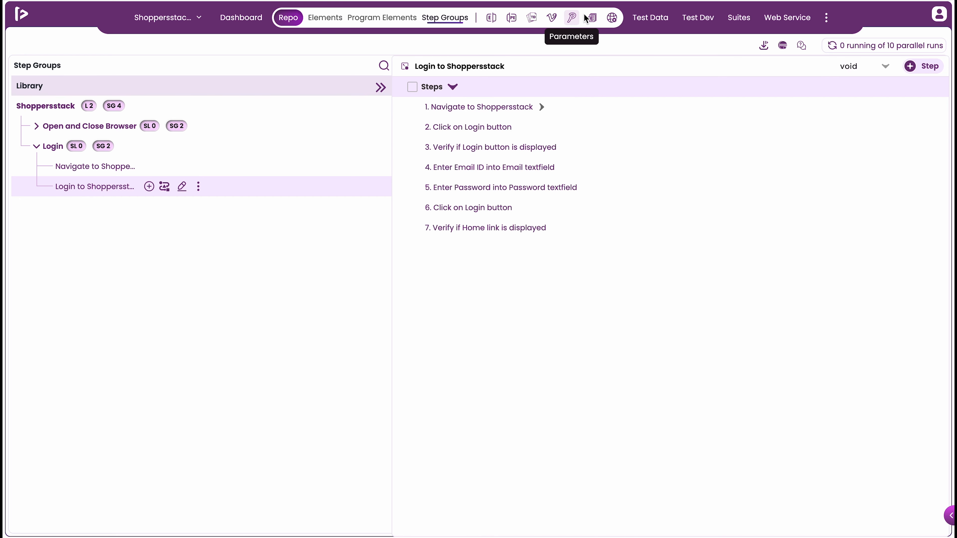
# Create a step group parameter named Email with type String
pyautogui.click(572, 18)
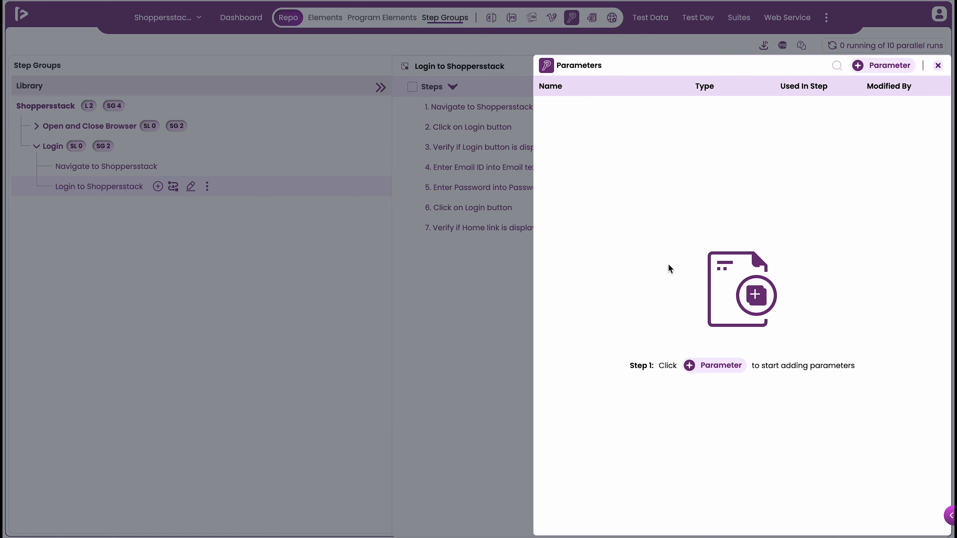
pyautogui.click(698, 371)
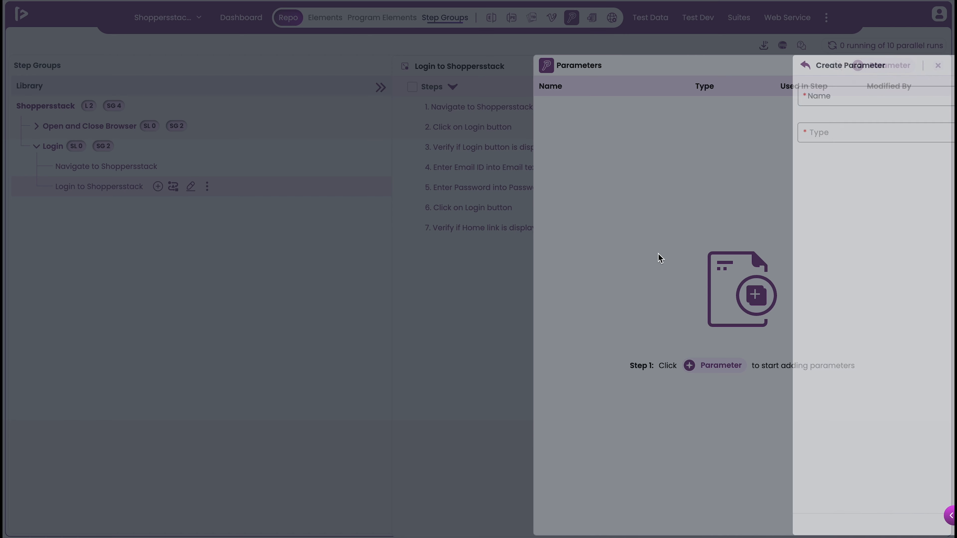
pyautogui.click(739, 99)
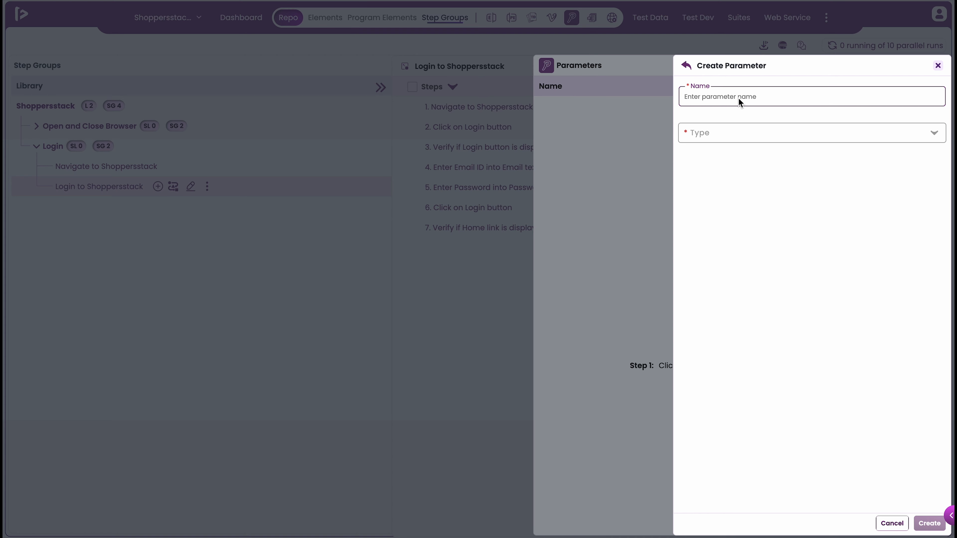
pyautogui.write('Email')
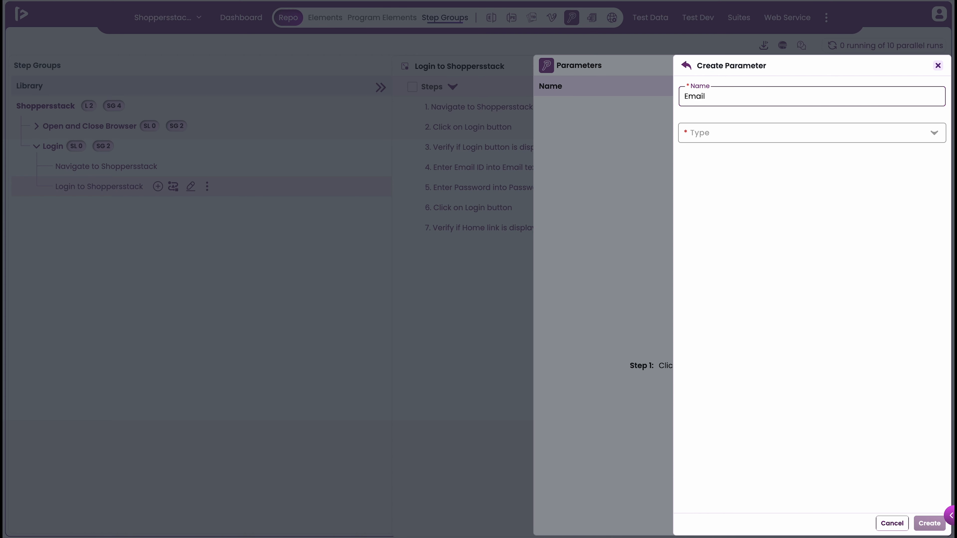
pyautogui.click(786, 141)
pyautogui.scroll(-5, 770, 221)
pyautogui.click(741, 236)
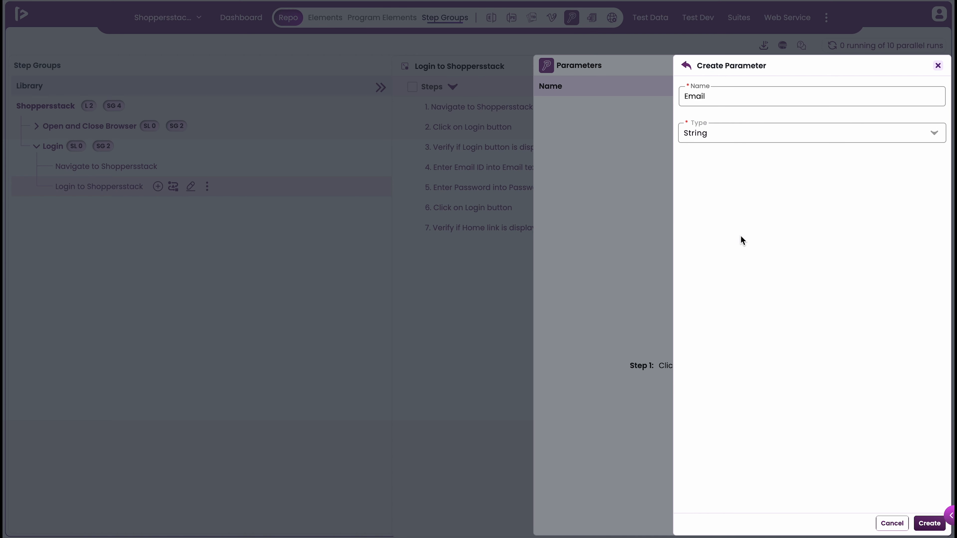
pyautogui.click(928, 522)
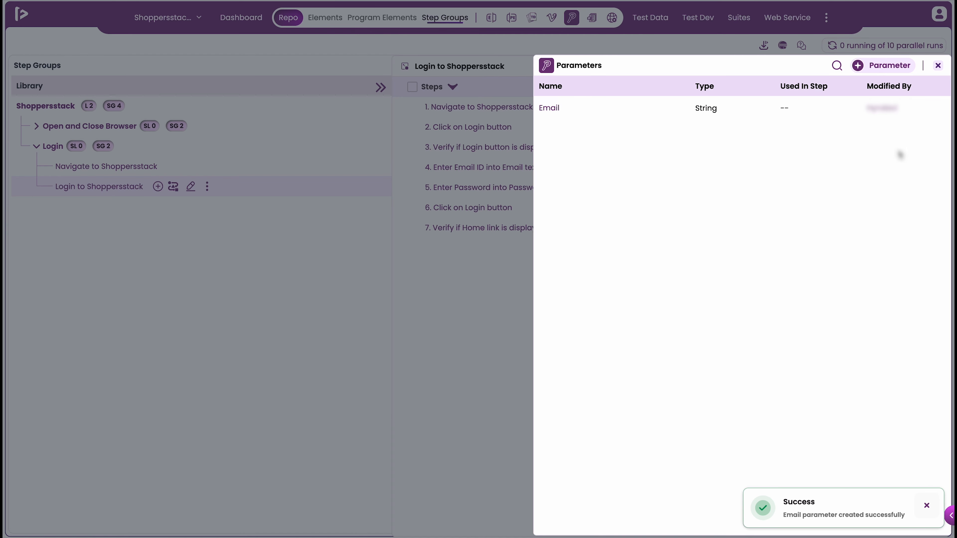
# Create a second step group parameter named Password with type String and close the parameters list
pyautogui.click(870, 68)
pyautogui.click(758, 97)
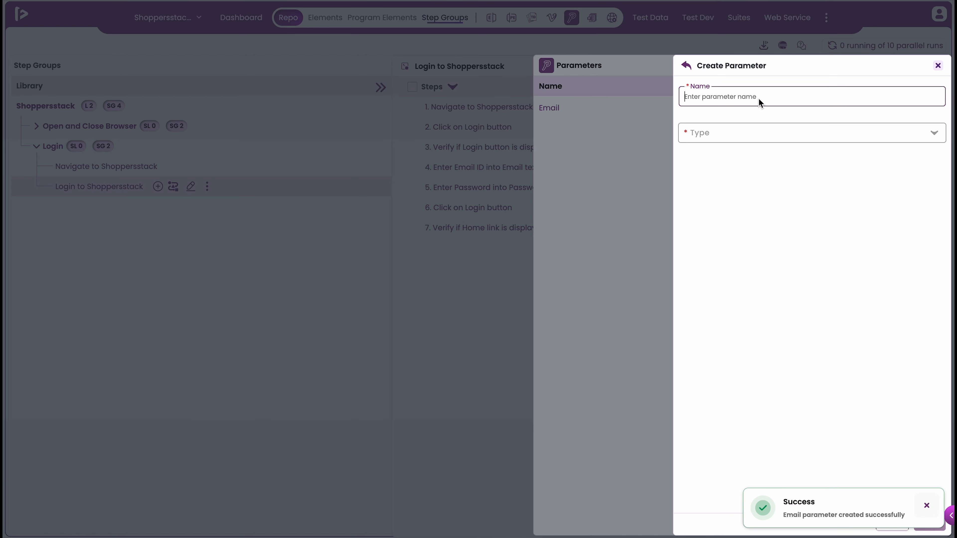
pyautogui.write('Pasw')
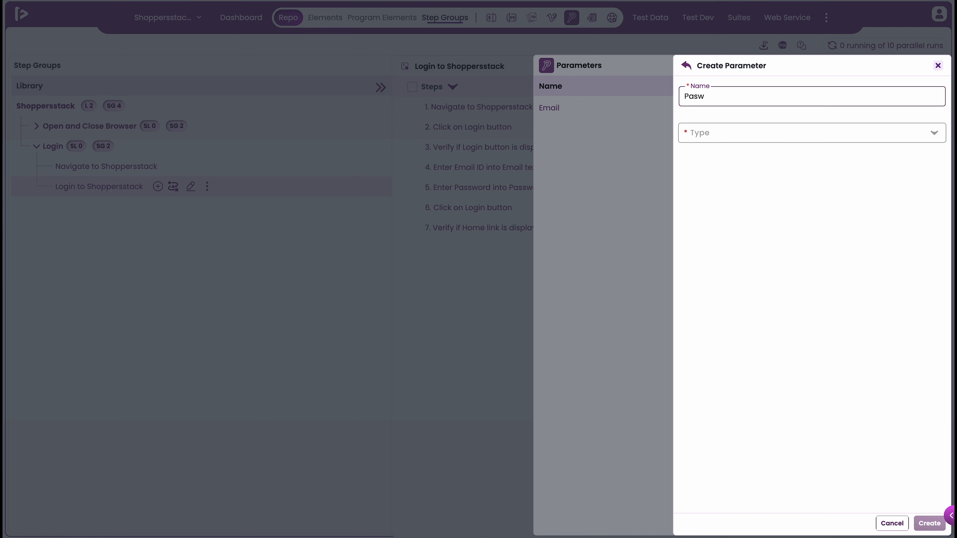
pyautogui.press('BackSpace')
pyautogui.write('sword')
pyautogui.click(763, 140)
pyautogui.scroll(-1, 752, 177)
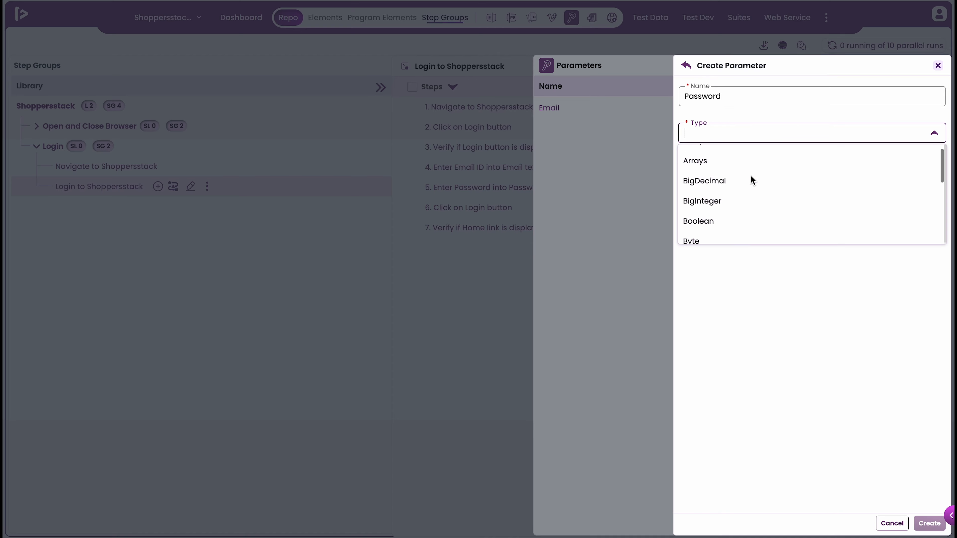
pyautogui.scroll(-3, 750, 178)
pyautogui.click(727, 237)
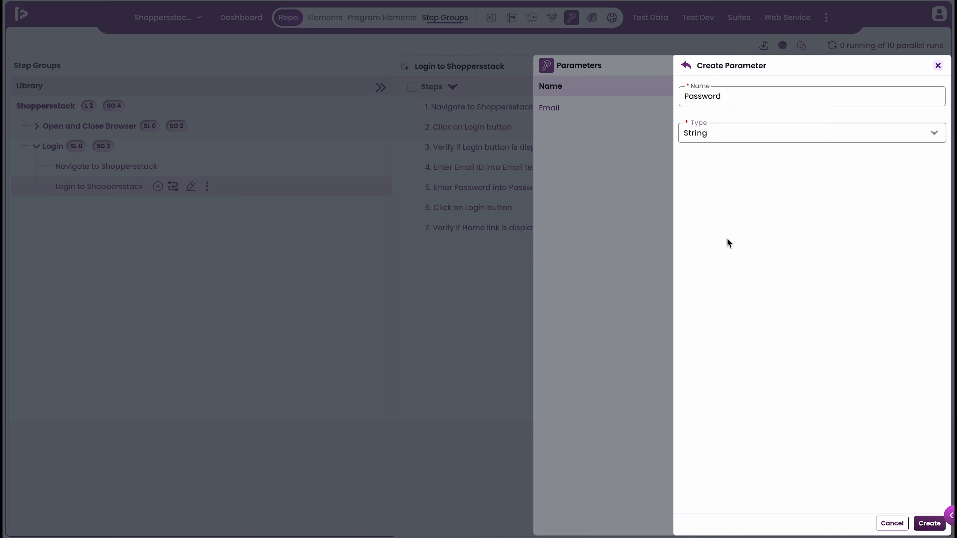
pyautogui.click(929, 525)
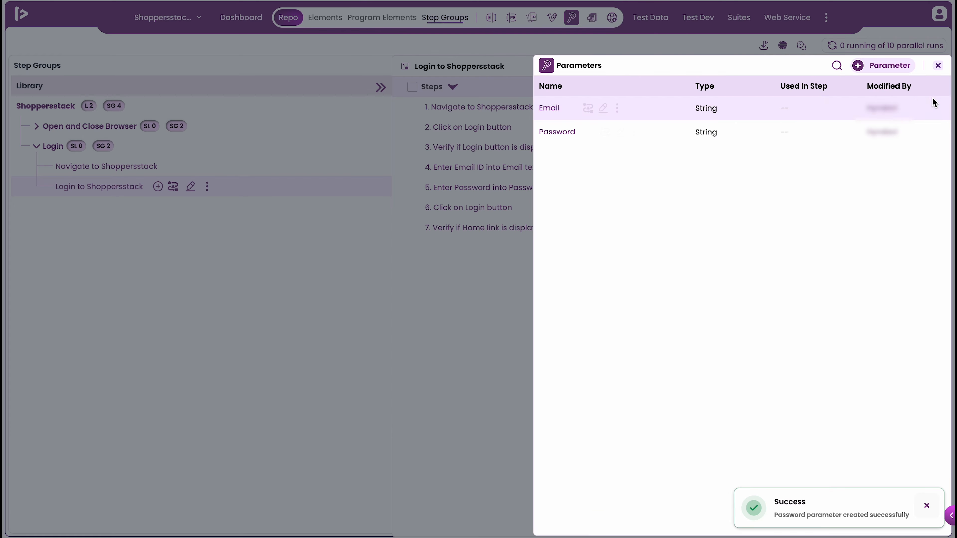
pyautogui.click(937, 65)
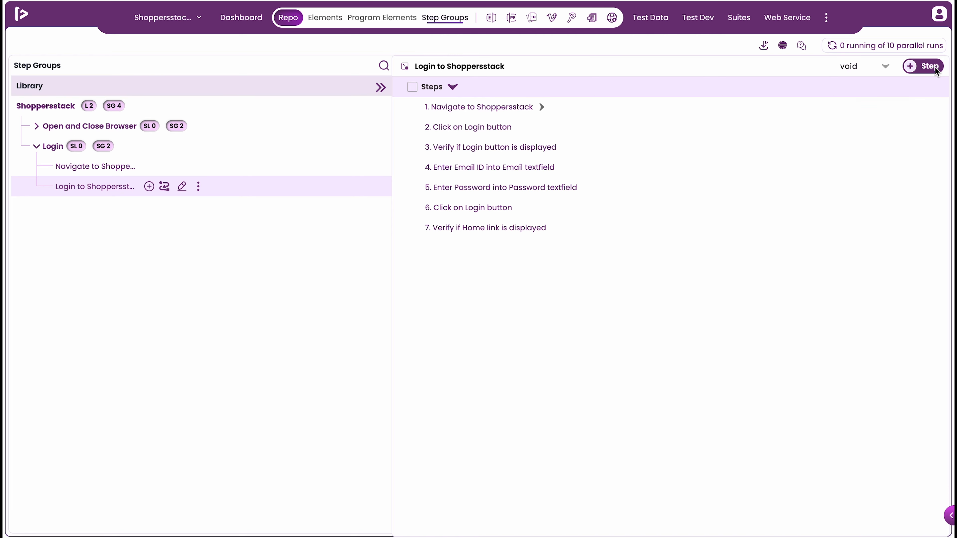
# Replace the input of step 4, which fills the Email textfield, with the Email parameter and update the step
pyautogui.click(466, 168)
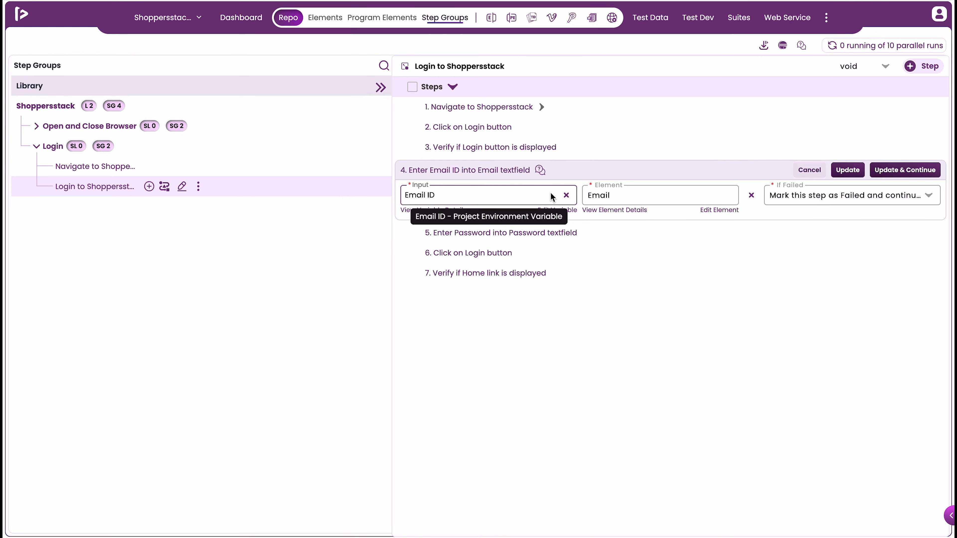
pyautogui.click(566, 194)
pyautogui.click(456, 195)
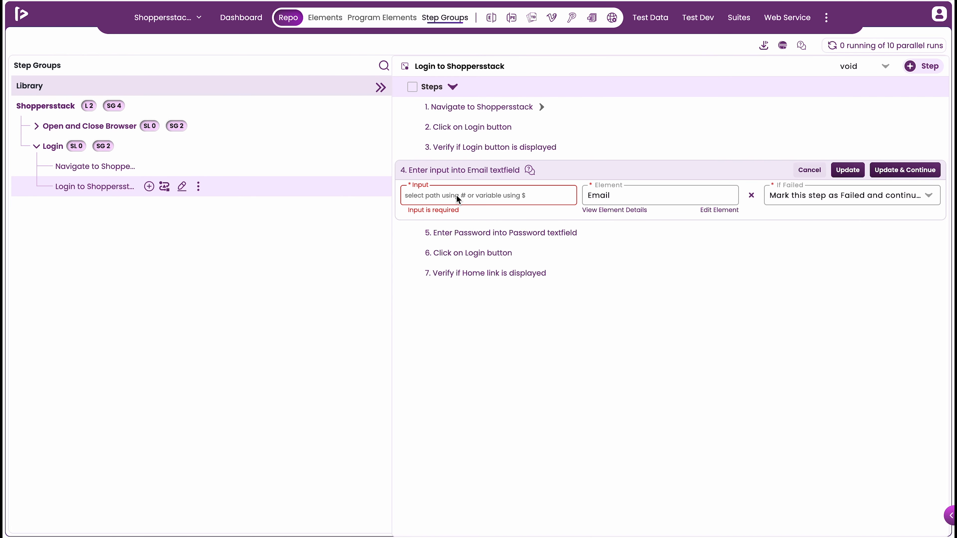
pyautogui.write('$')
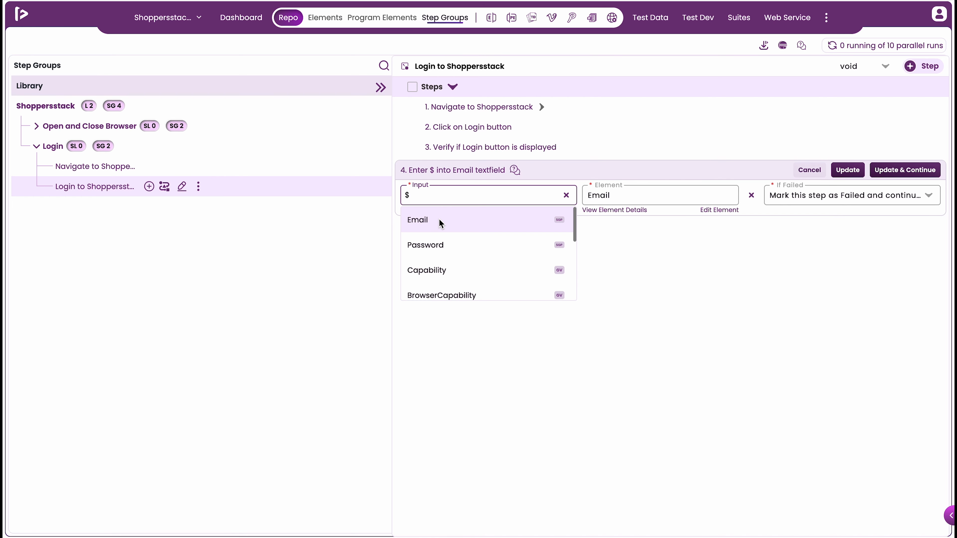
pyautogui.click(465, 225)
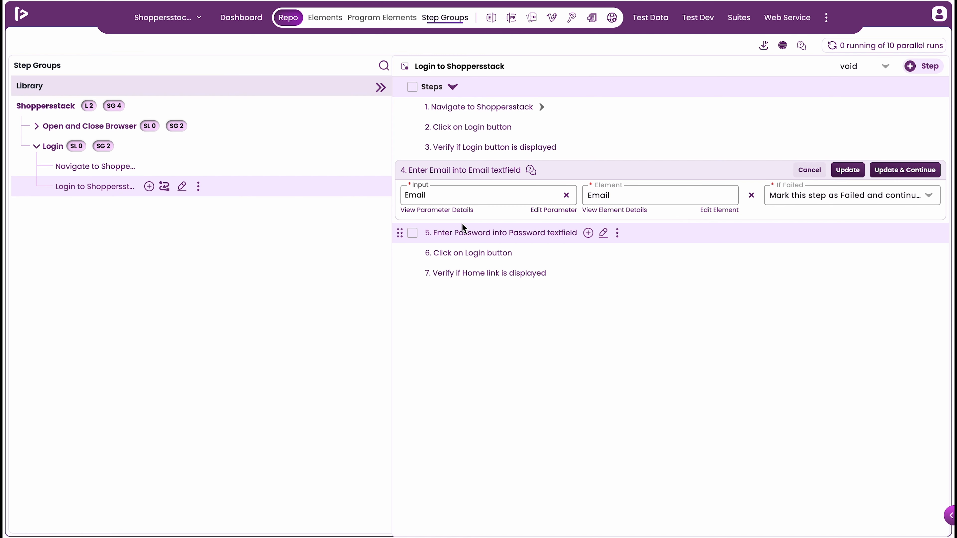
pyautogui.click(860, 167)
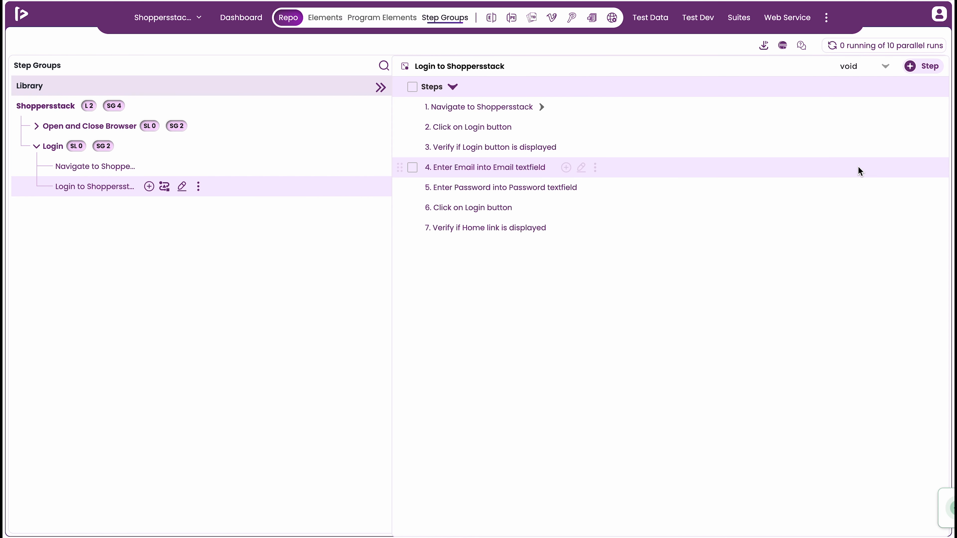
# Replace the input of step 5, which fills the Password textfield, with the Password parameter and update the step
pyautogui.click(475, 189)
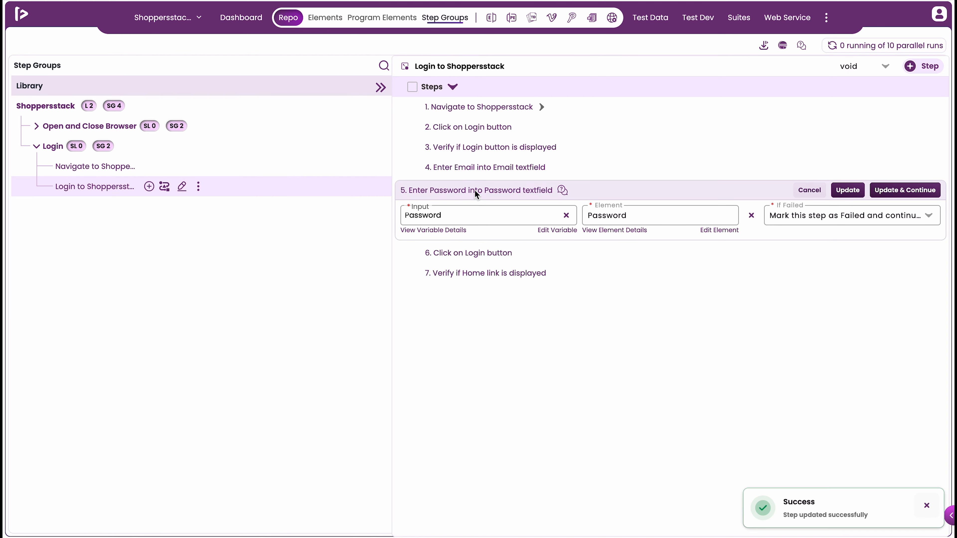
pyautogui.click(566, 216)
pyautogui.click(467, 217)
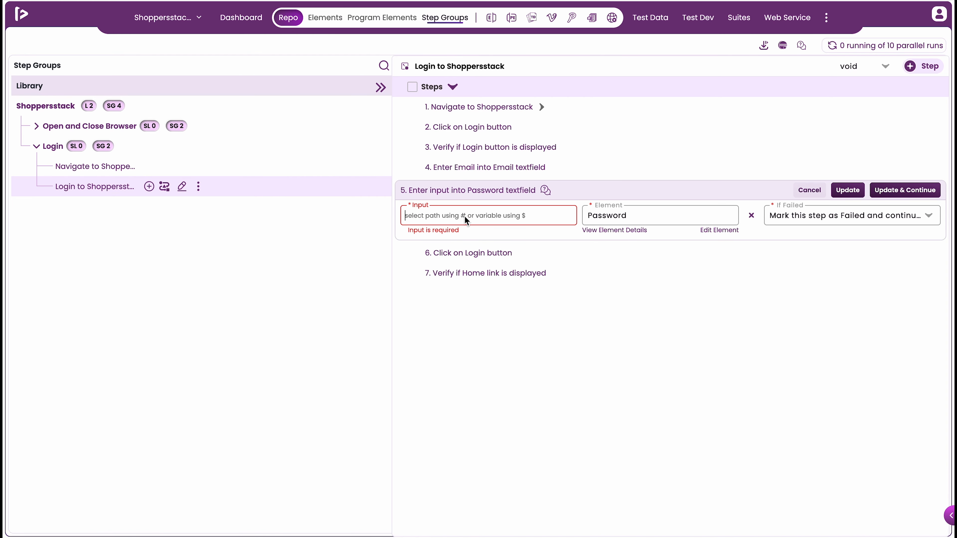
pyautogui.write('$')
pyautogui.click(464, 260)
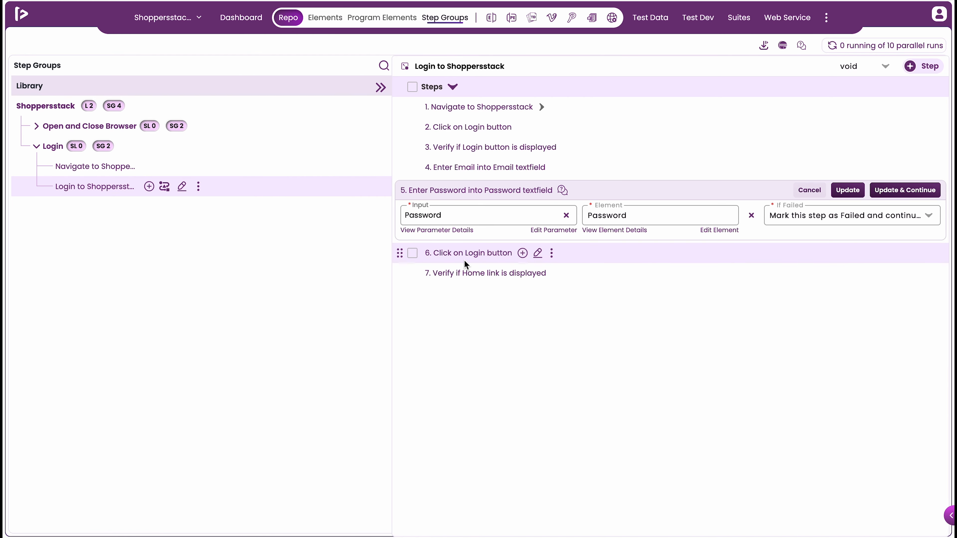
pyautogui.click(840, 192)
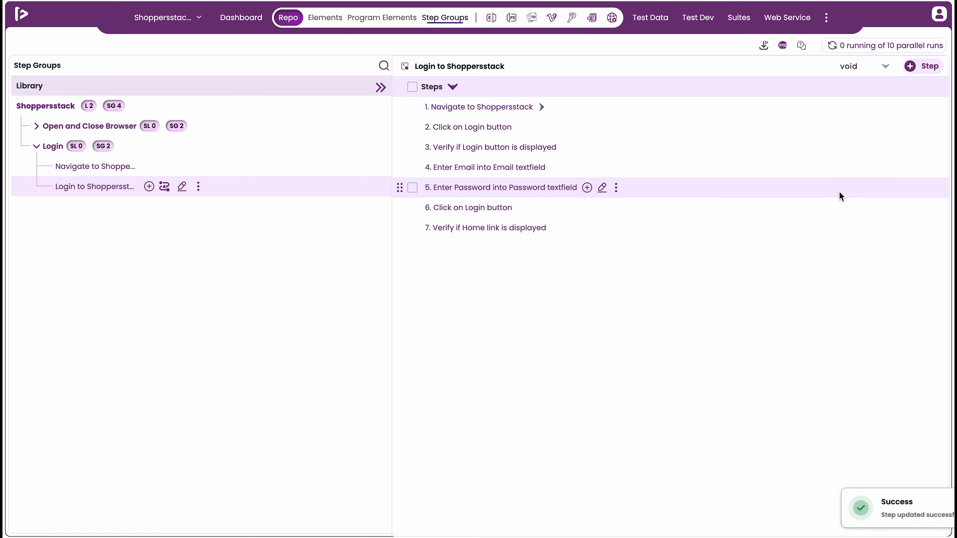
# Open the script SS003_Verify User is able to add a product to cart from the Cart module in Test Dev
pyautogui.click(698, 19)
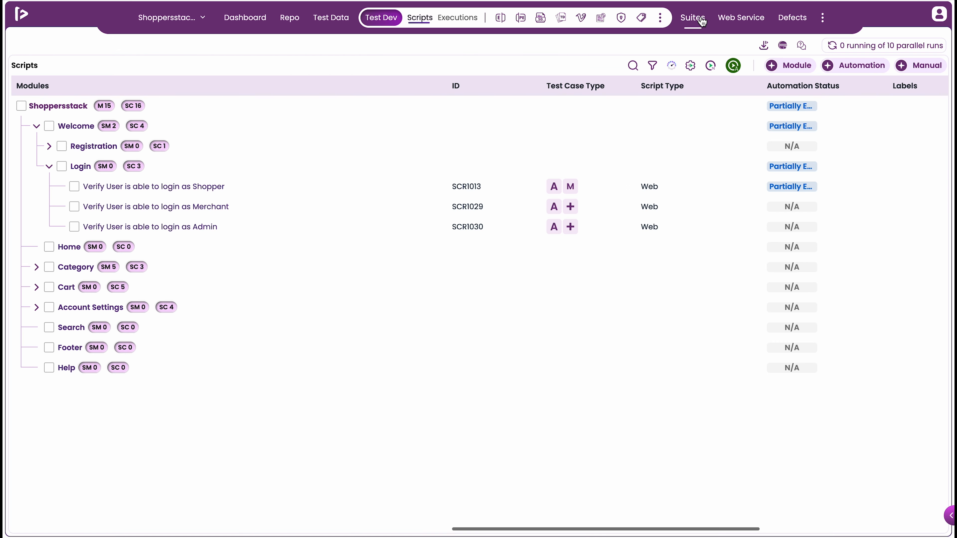
pyautogui.click(36, 288)
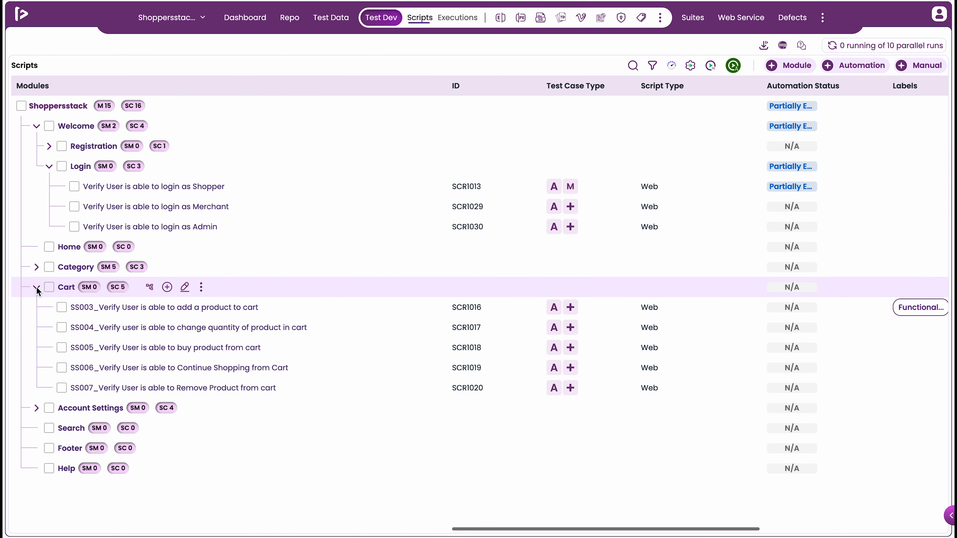
pyautogui.click(221, 311)
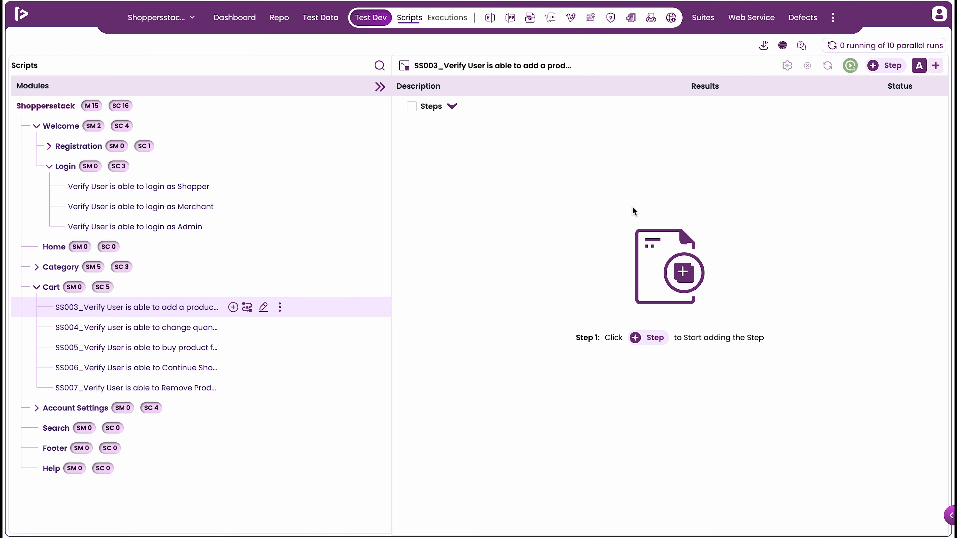
# Add the Login to Shoppersstack step group as a script step, using the Email ID and Password variables as its inputs
pyautogui.click(643, 341)
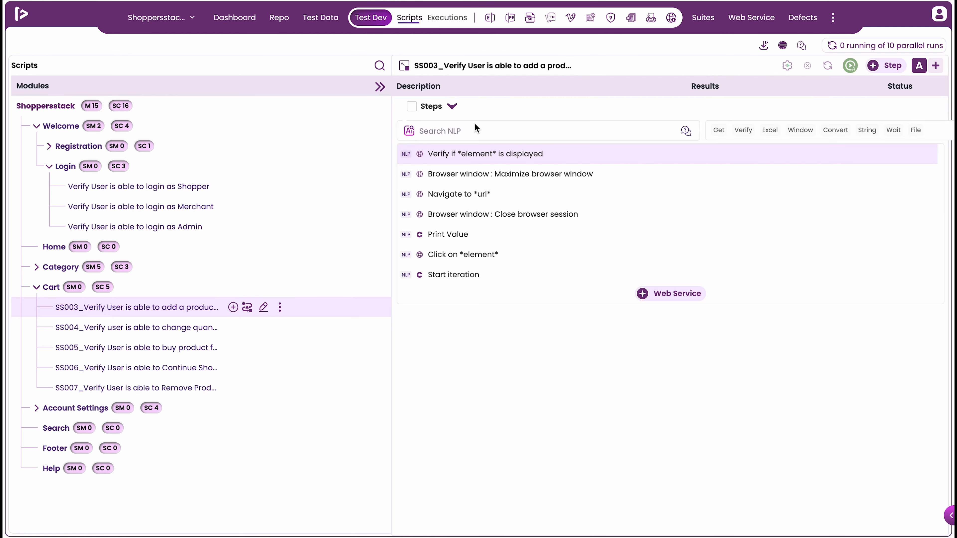
pyautogui.write('login')
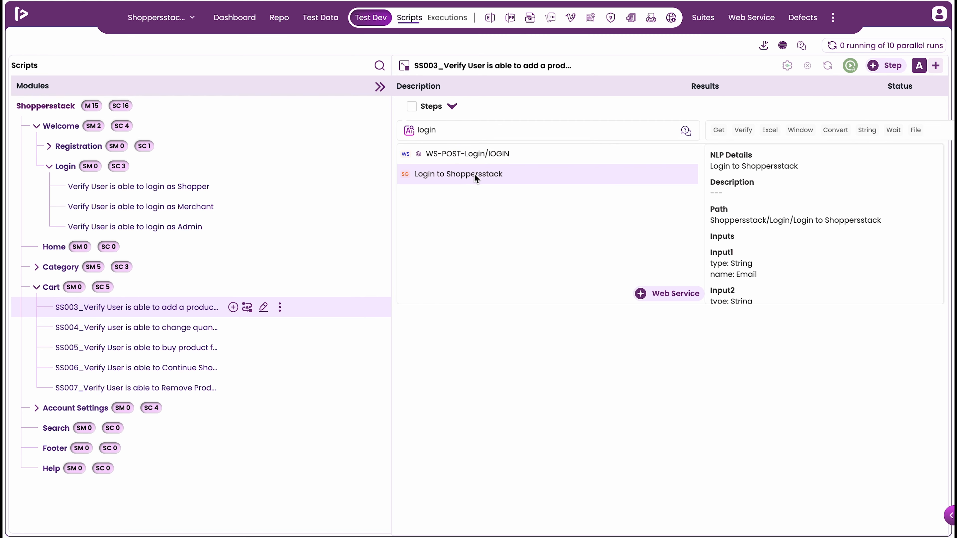
pyautogui.click(451, 174)
pyautogui.click(449, 156)
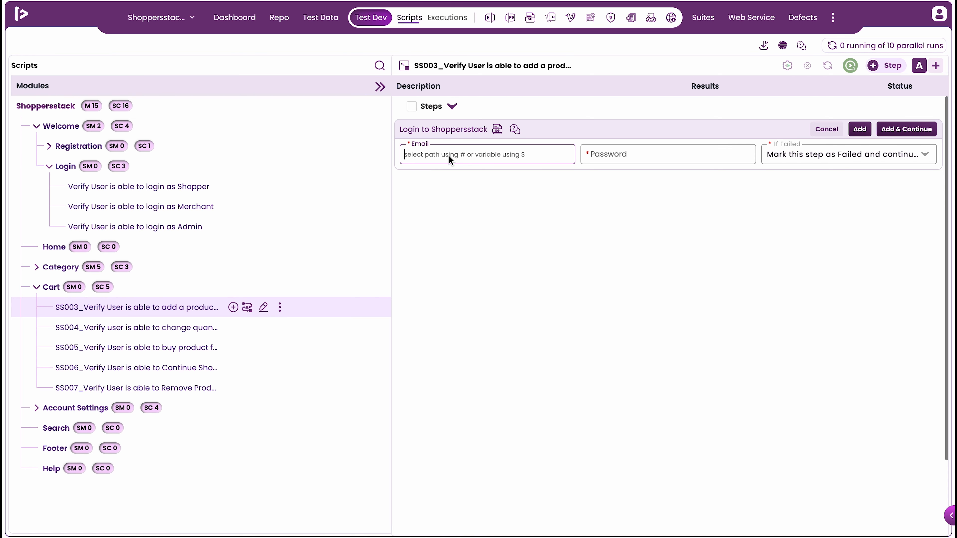
pyautogui.write('$em')
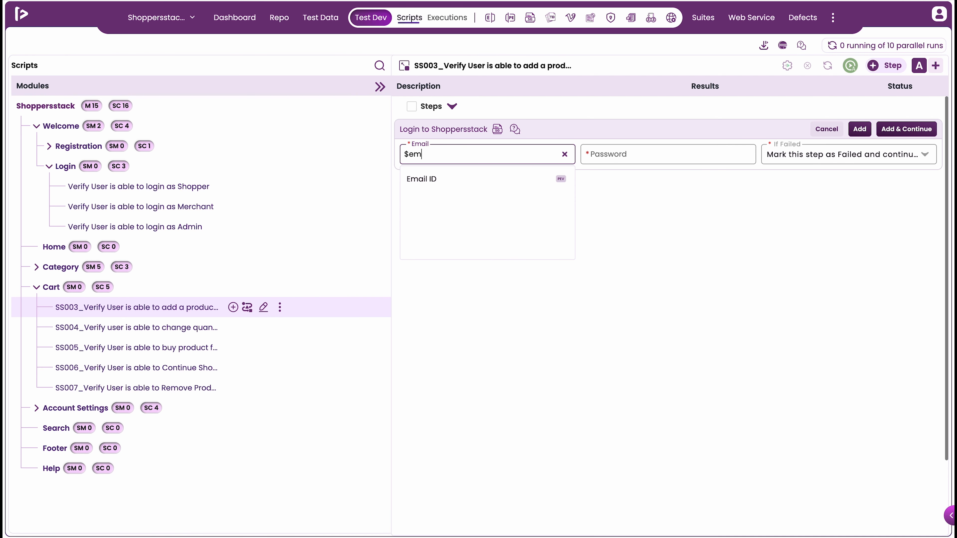
pyautogui.click(452, 178)
pyautogui.click(655, 155)
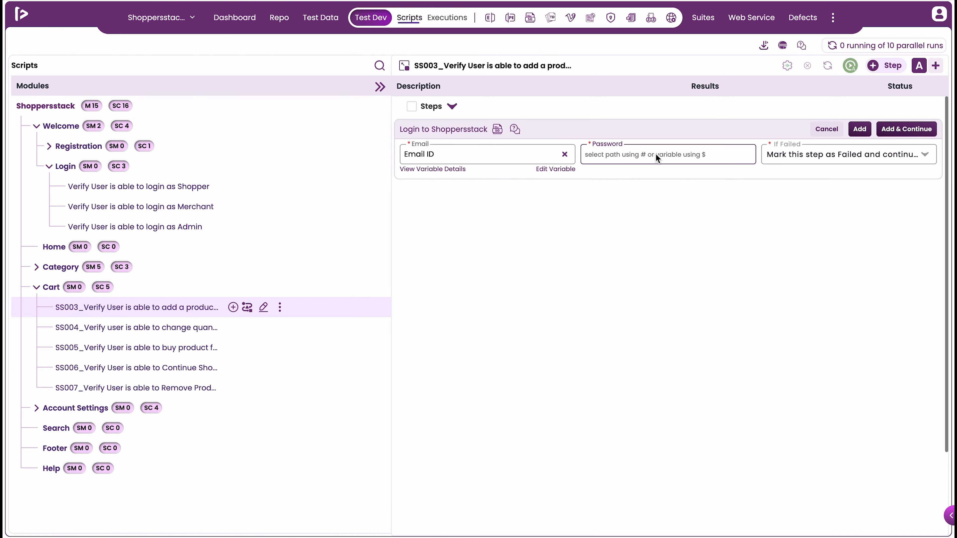
pyautogui.write('$pas')
pyautogui.click(676, 181)
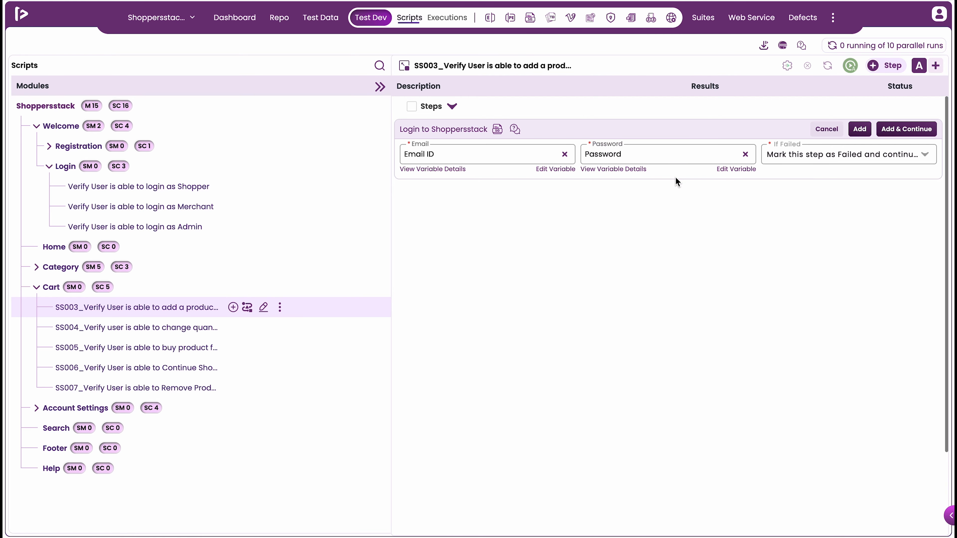
pyautogui.click(860, 130)
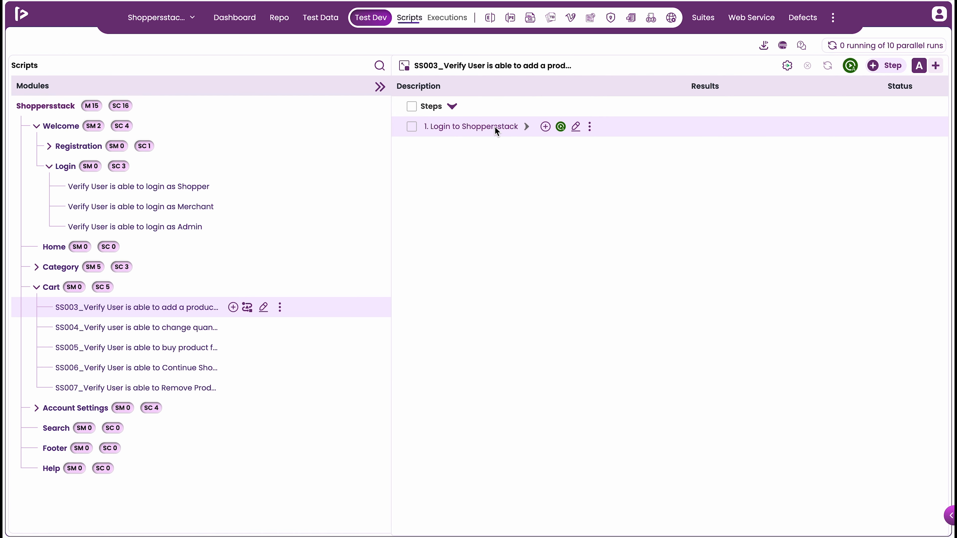
# Examine the nested steps of the Login to Shoppersstack step group, expanding Navigate to Shoppersstack and Open Browser
pyautogui.click(526, 127)
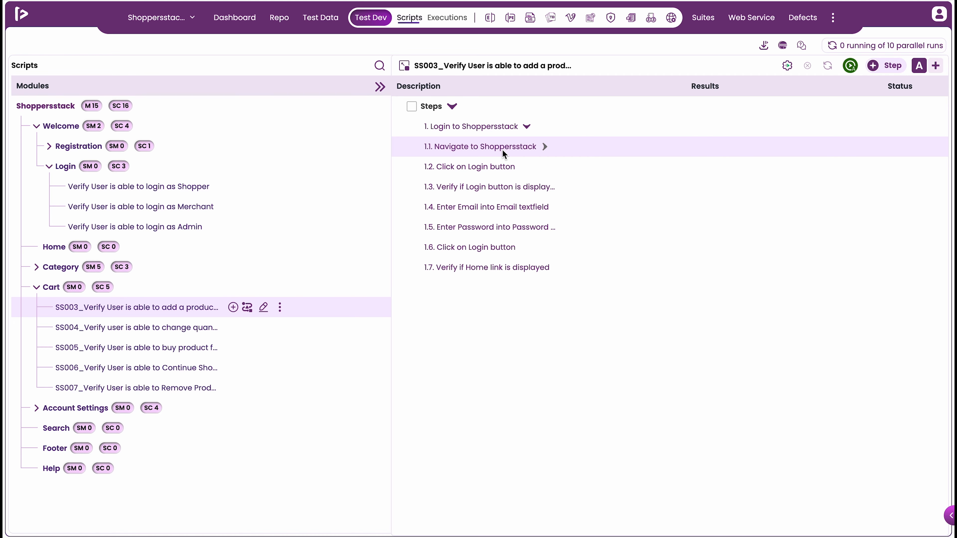
pyautogui.click(480, 125)
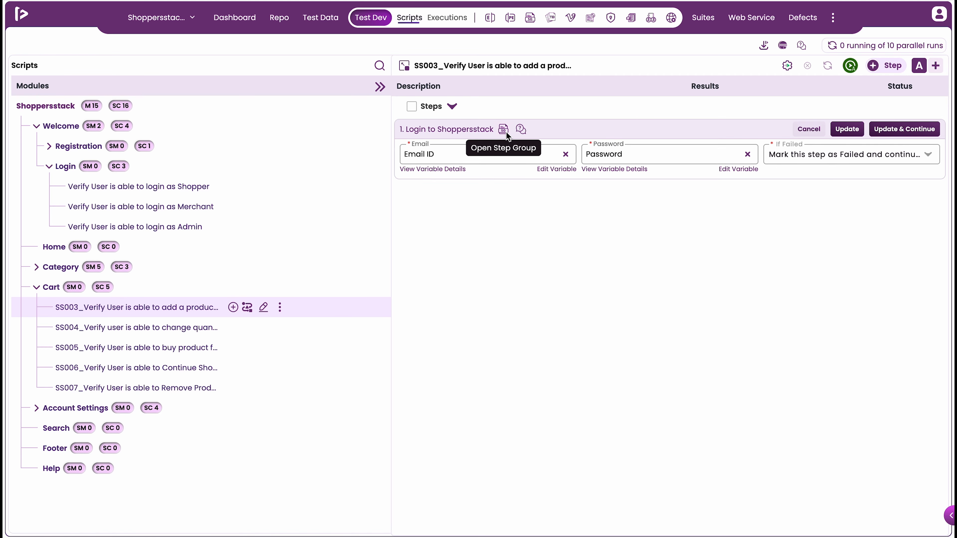
pyautogui.click(503, 130)
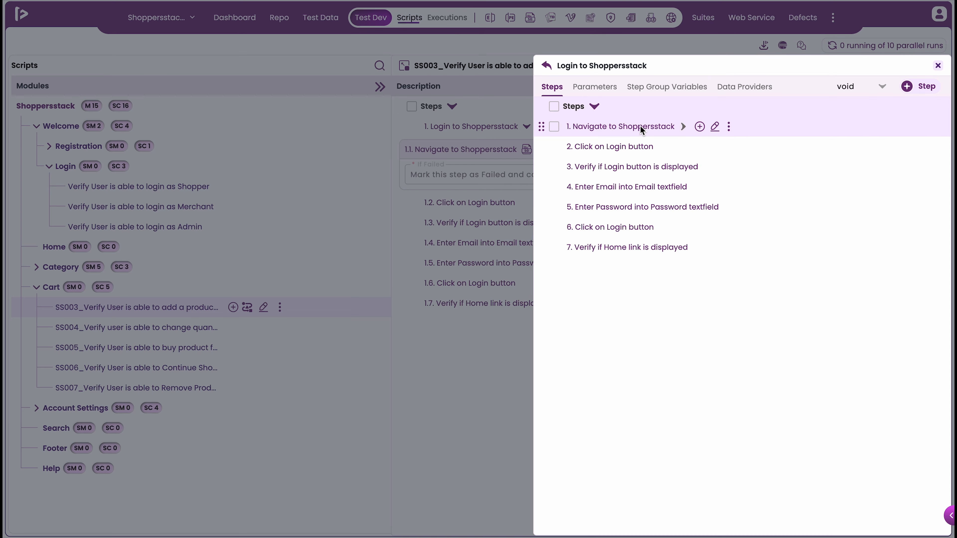
pyautogui.click(683, 126)
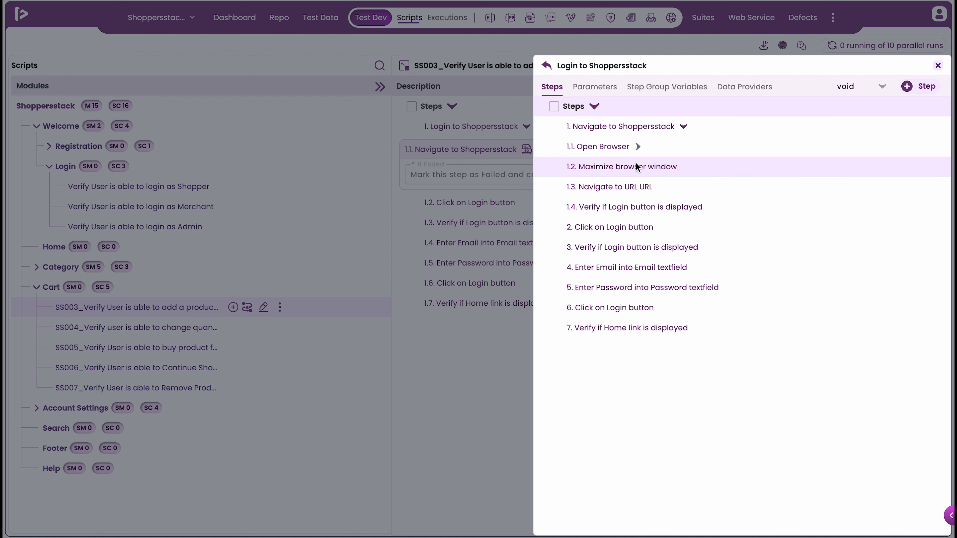
pyautogui.click(638, 147)
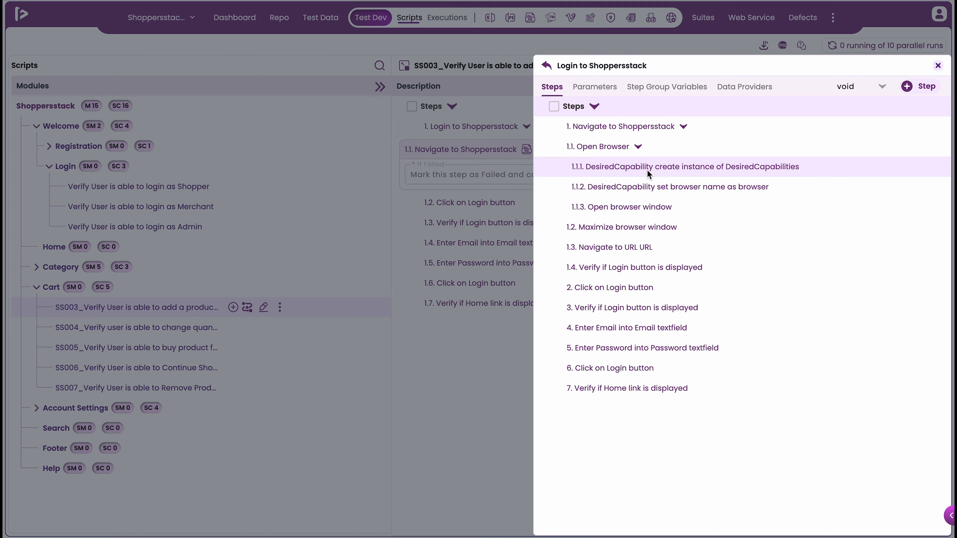